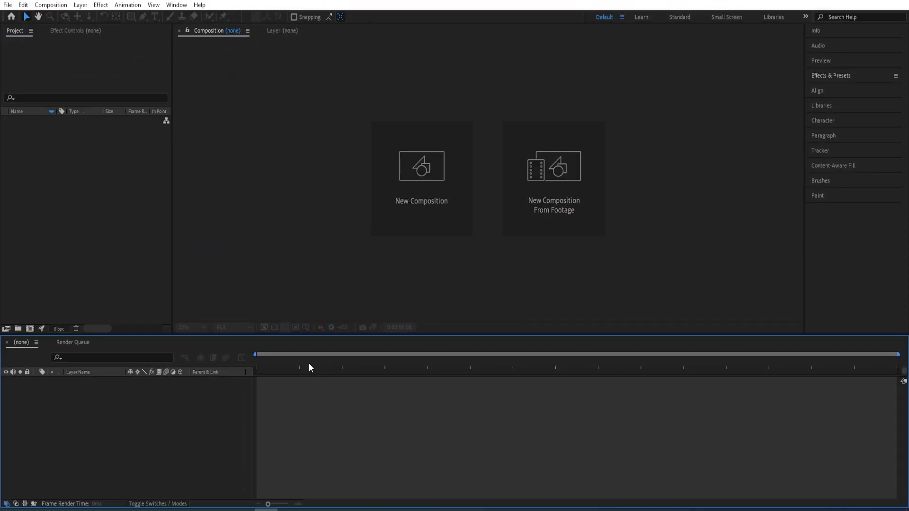
Step: Create a 1920×1080 composition named 'loading bar' and show the title/action safe guides
click(420, 198)
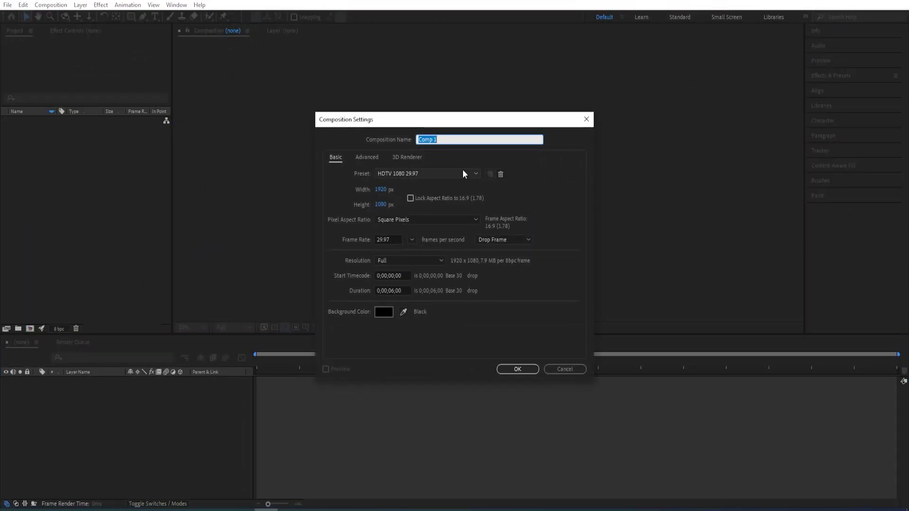
text(loading bar)
click(530, 370)
click(305, 327)
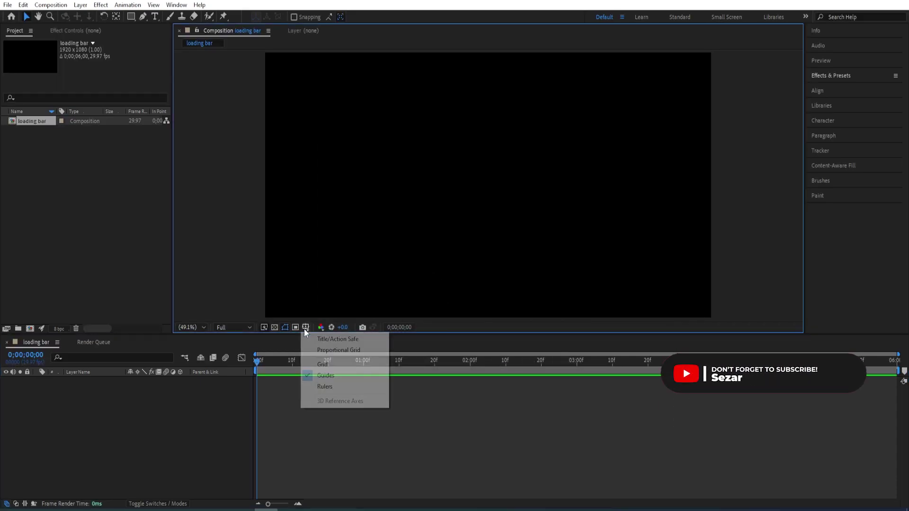
click(322, 339)
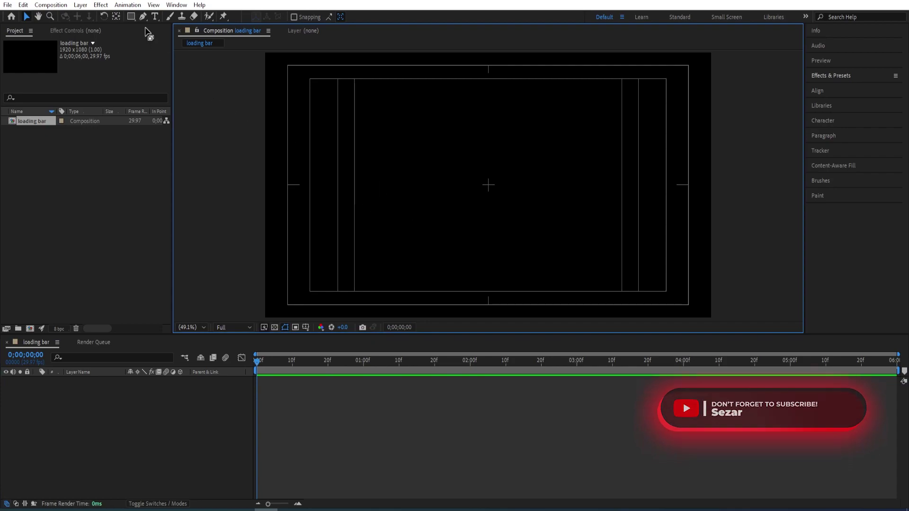
Step: Draw a white horizontal line with a 100 px stroke using the Pen tool
key(g)
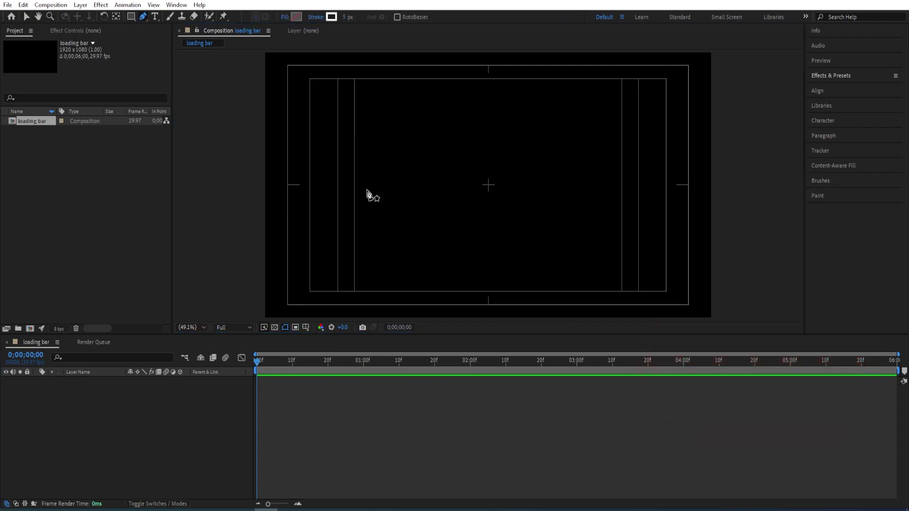
click(347, 17)
text(100)
key(Return)
click(346, 190)
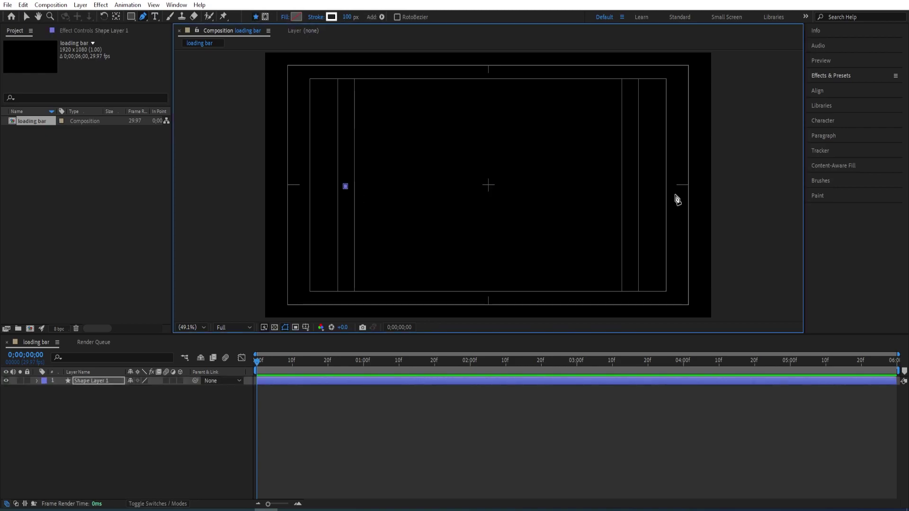
click(634, 187)
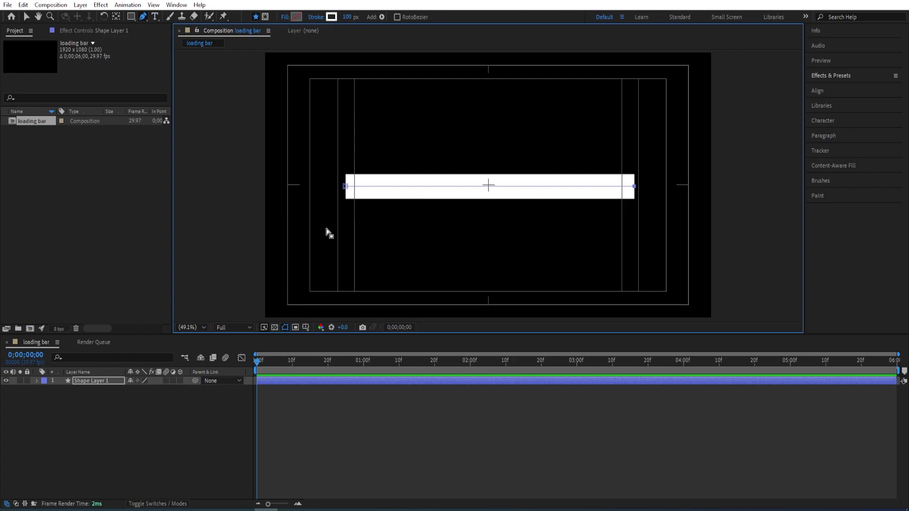
Step: Rename the shape layer 'bar' and centre it horizontally and vertically in the composition
click(105, 381)
key(Return)
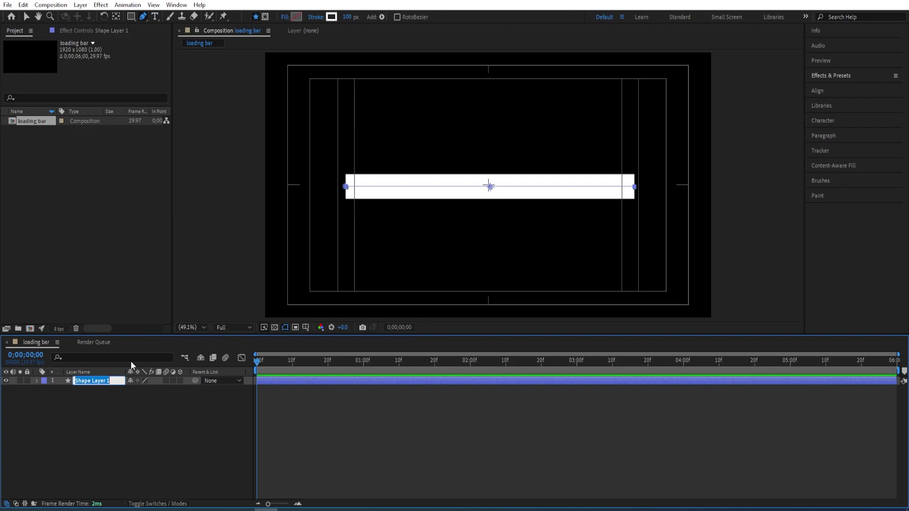
text(bar)
key(Return)
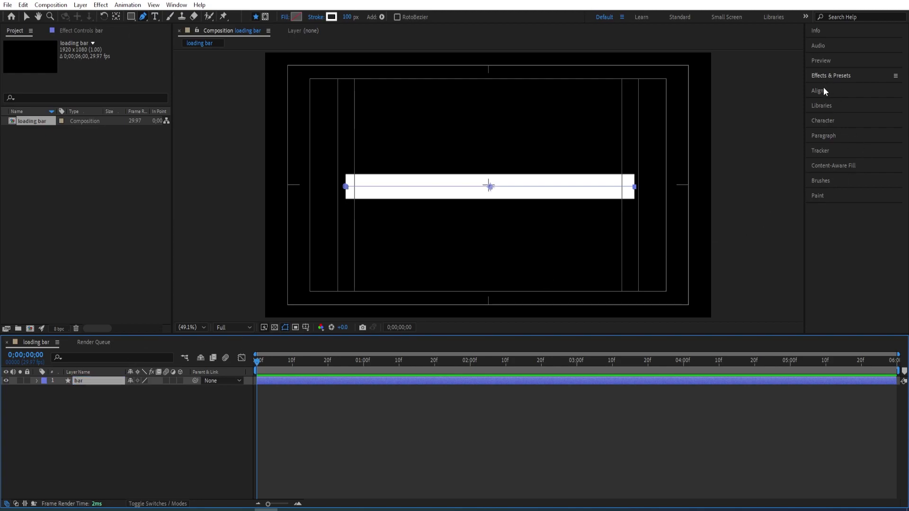
click(822, 89)
click(831, 116)
click(878, 117)
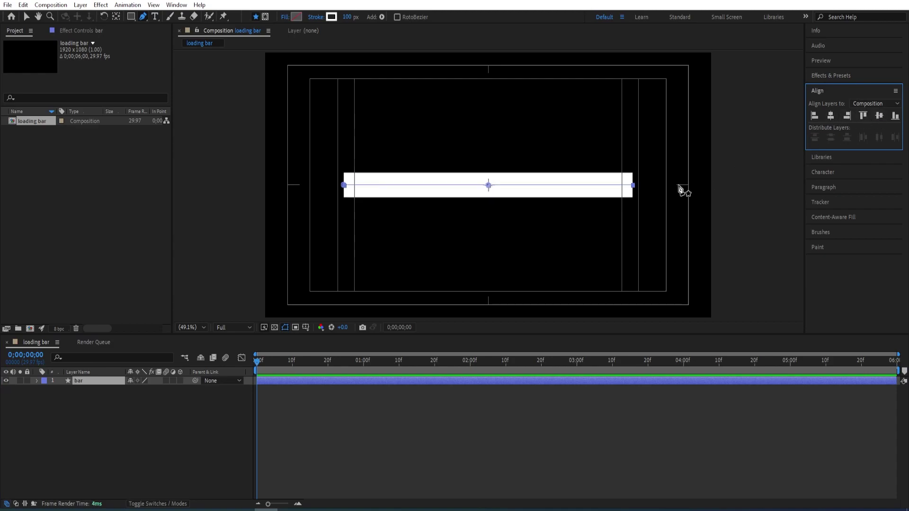
click(92, 383)
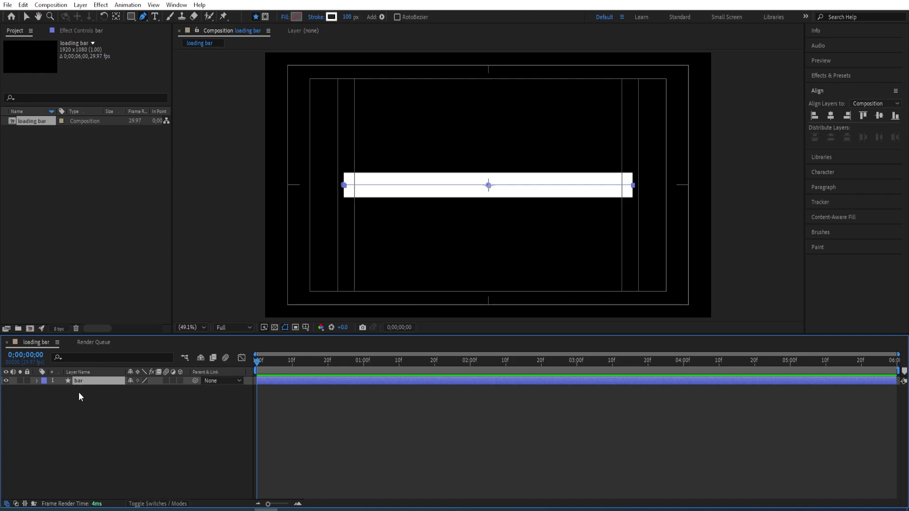
Step: Draw a rectangle with a 5 px stroke around the white bar
click(88, 393)
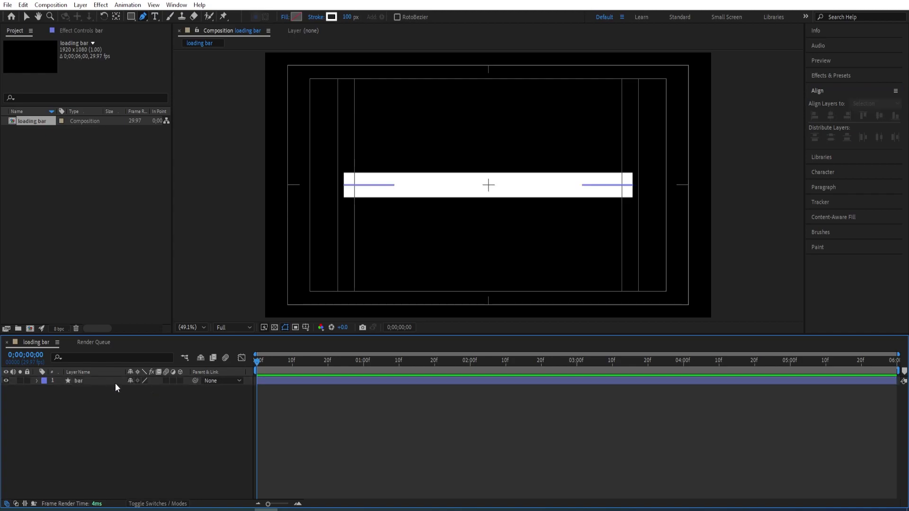
key(q)
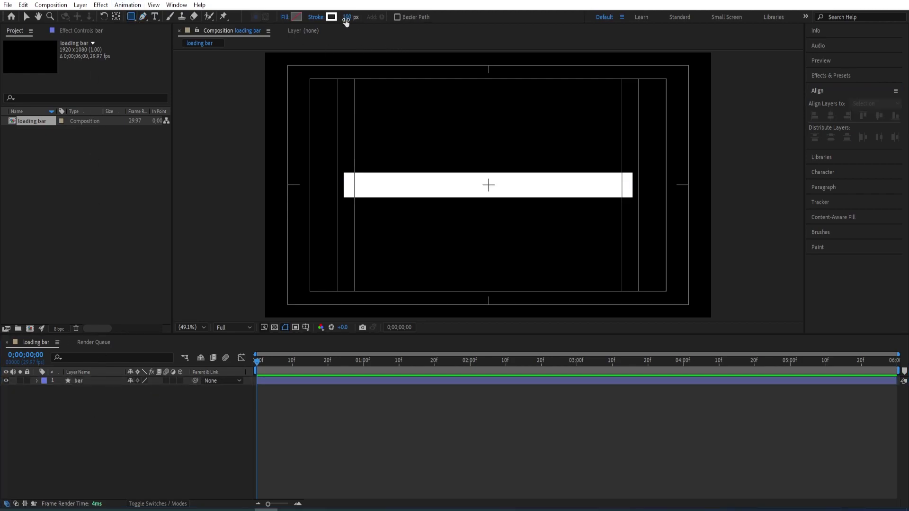
click(346, 19)
text(5)
key(Return)
mouse_move(337, 167)
mouse_down()
mouse_move(457, 199)
mouse_move(638, 201)
mouse_up()
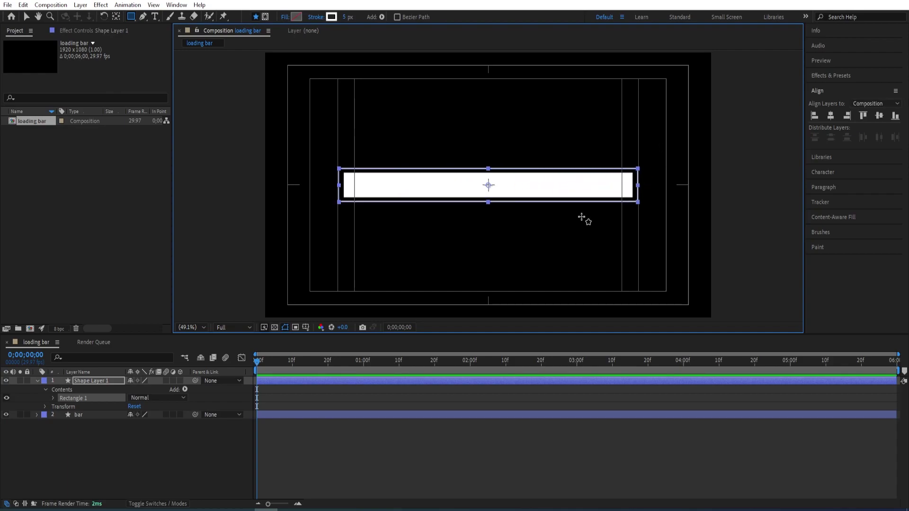
Step: Rename the rectangle layer 'bar edges'
click(79, 382)
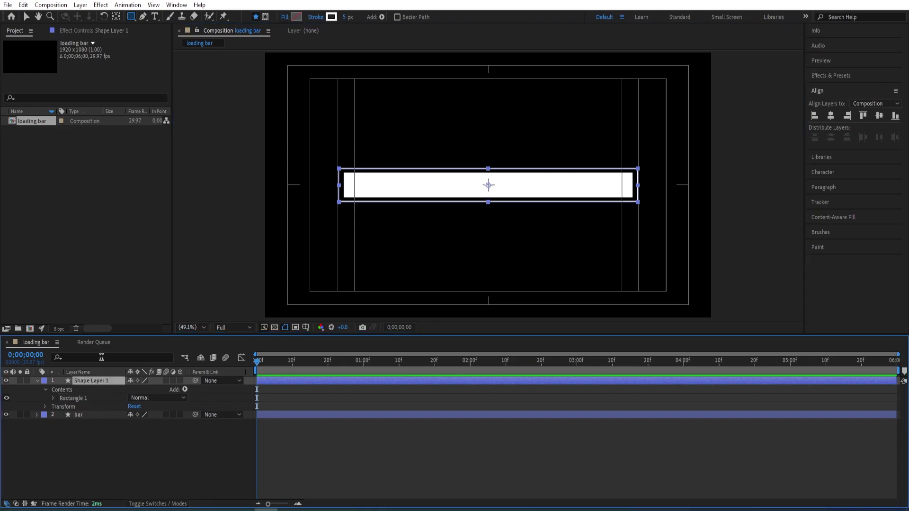
key(Return)
text(bar edges)
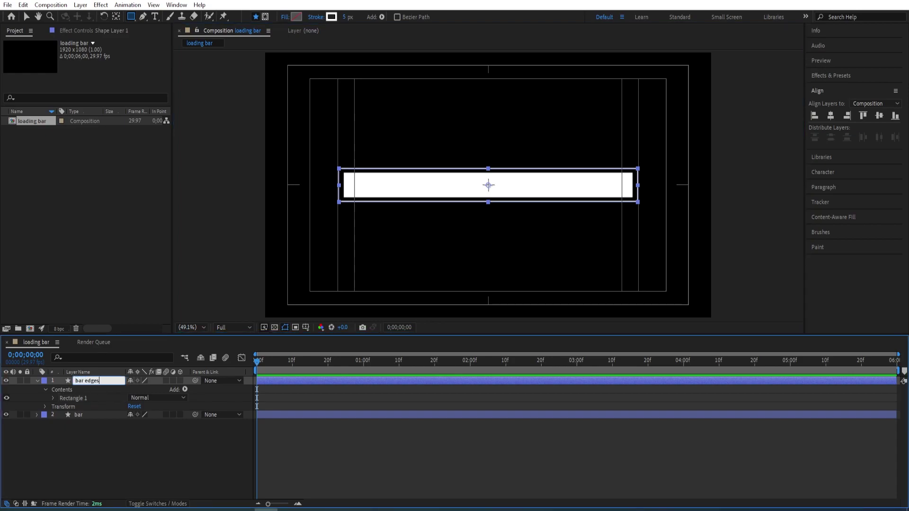
key(Return)
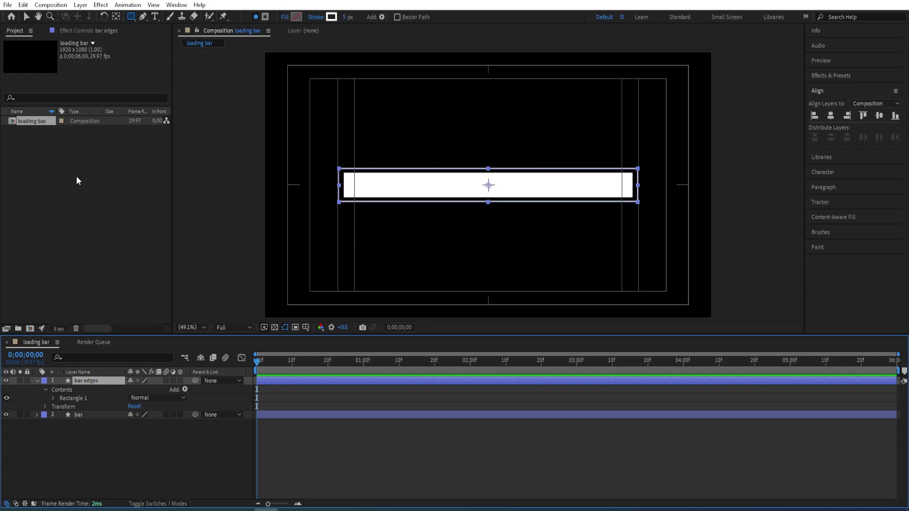
click(829, 118)
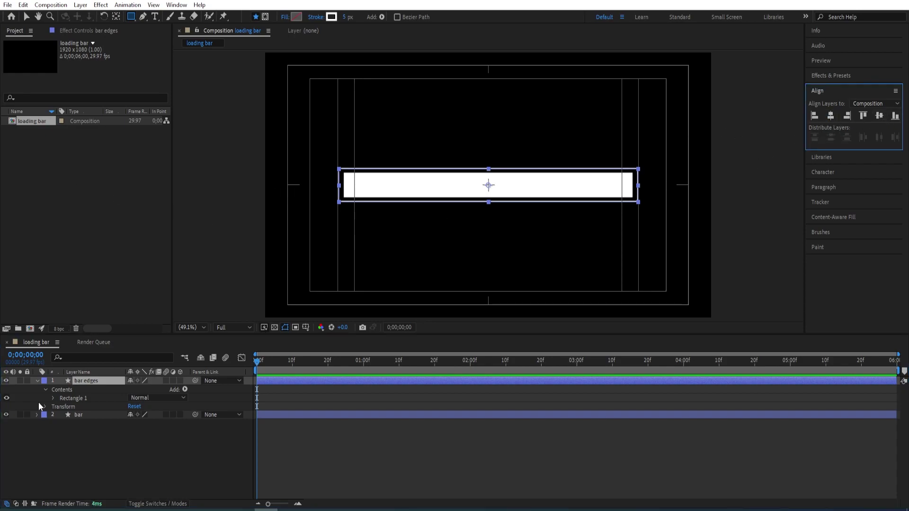
Step: Add Trim Paths to the bar layer and keyframe its End at 0% at the start
click(37, 381)
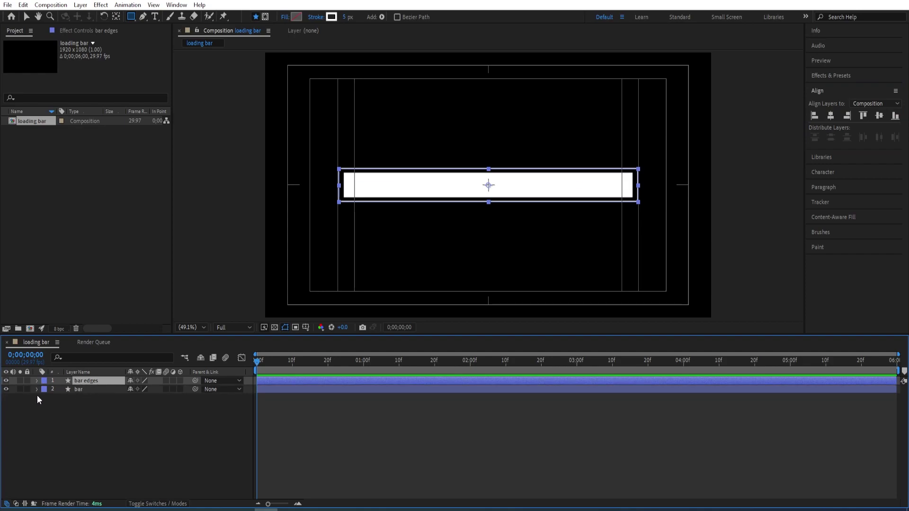
click(37, 389)
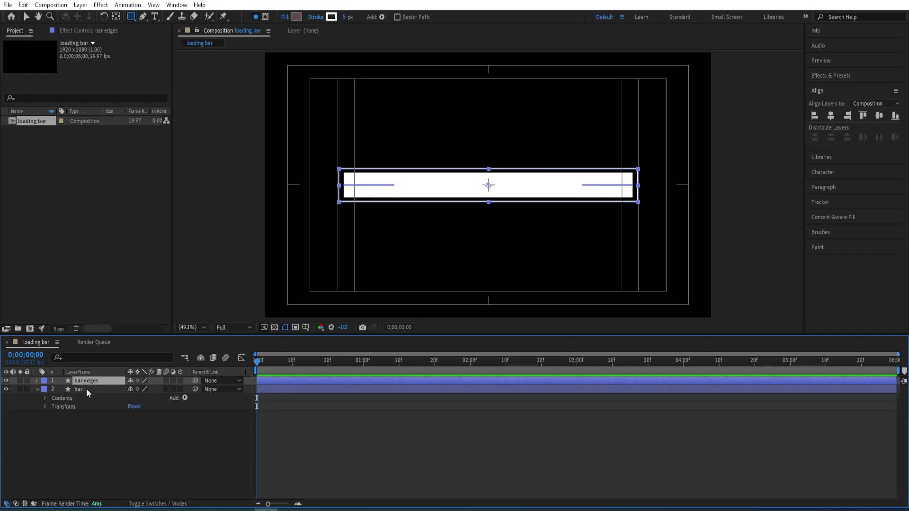
click(185, 399)
click(213, 342)
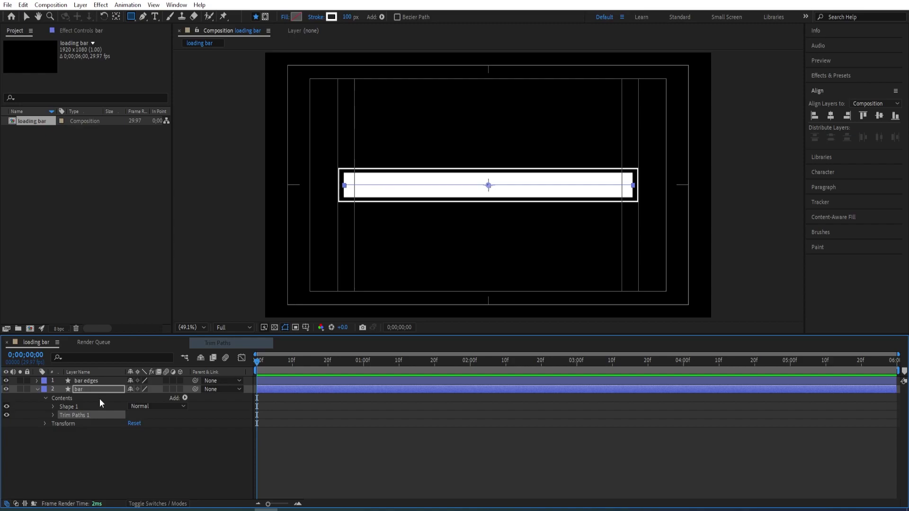
click(53, 416)
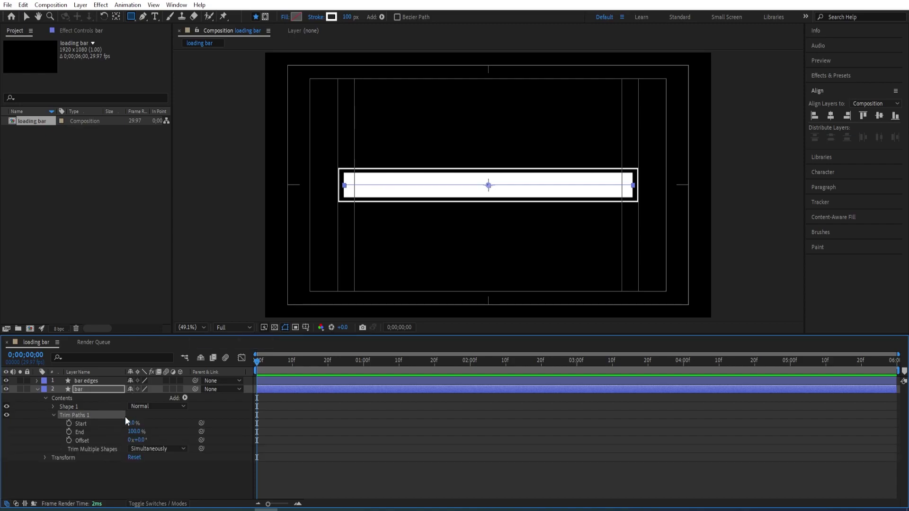
click(69, 432)
text(0)
key(Return)
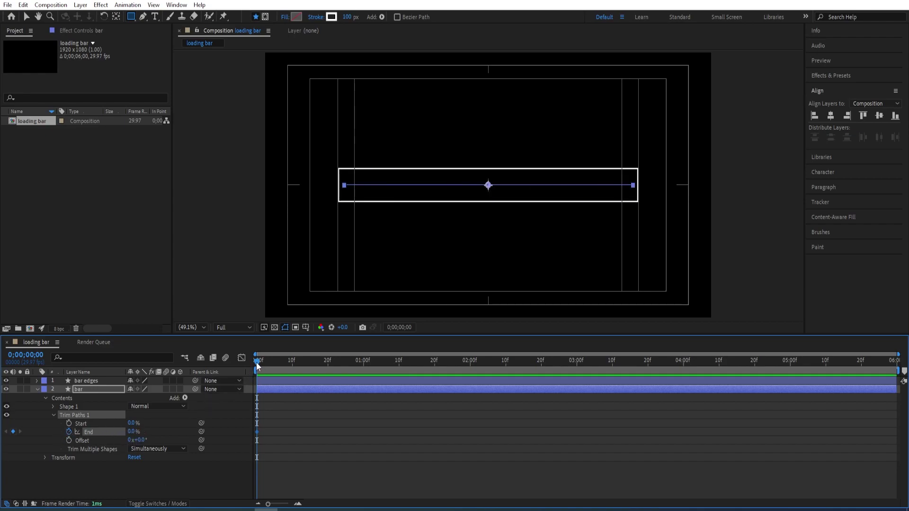
Step: Keyframe Trim Paths End at 100% at 2 seconds, then return to the start
drag(256, 362, 471, 364)
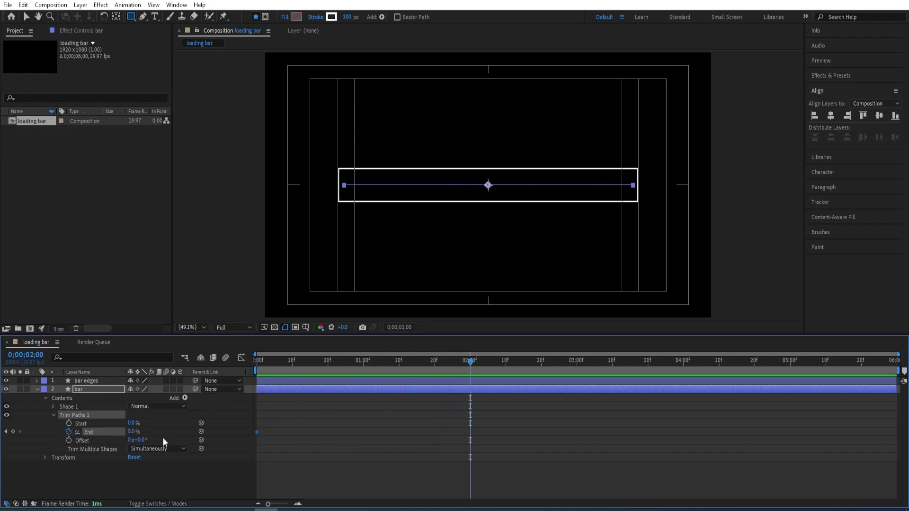
drag(133, 431, 469, 423)
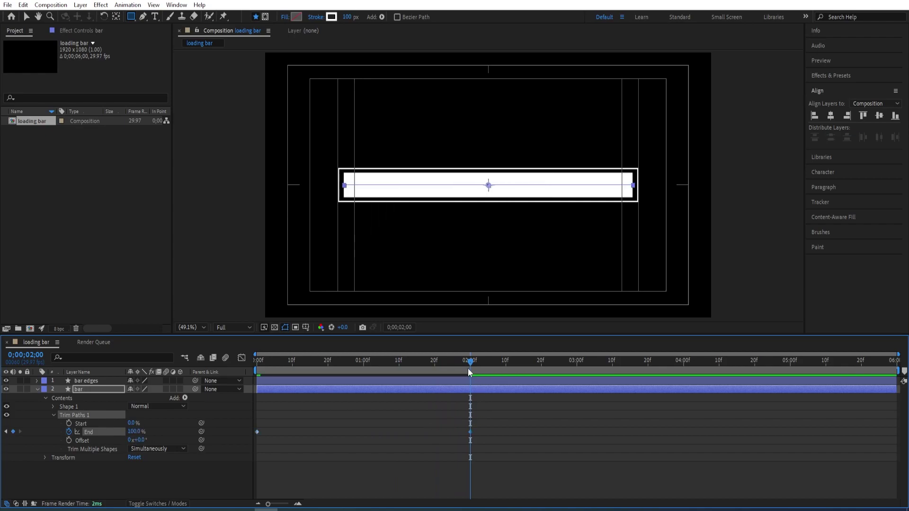
drag(468, 368, 237, 371)
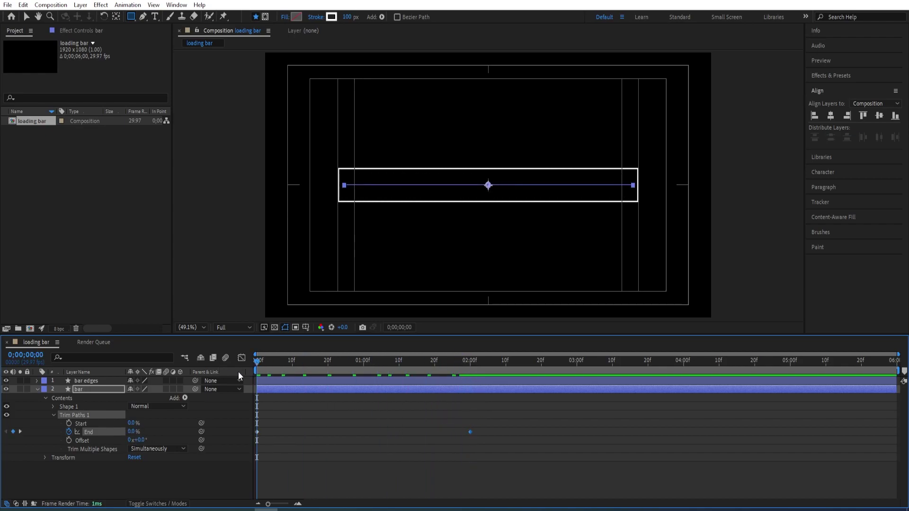
Step: Hide the safe guides, preview the fill, and apply Easy Ease to both End keyframes
click(306, 327)
click(326, 336)
key(space)
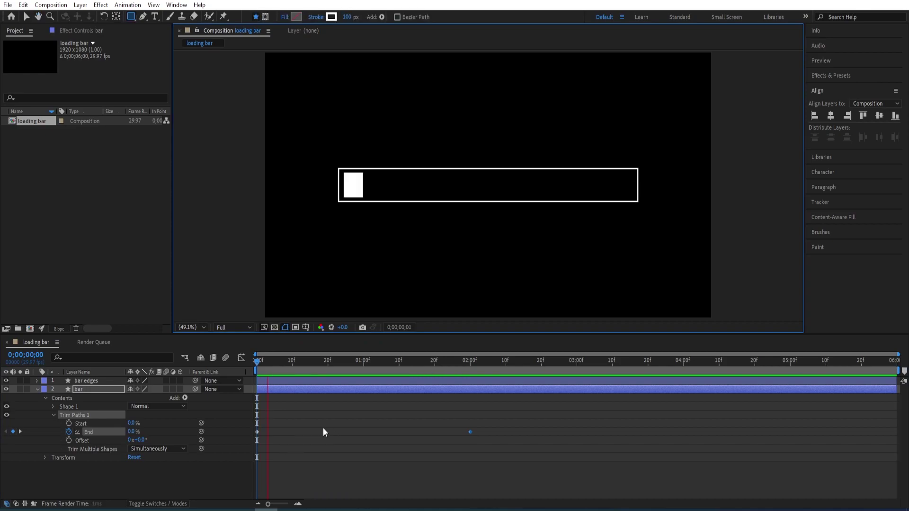
key(space)
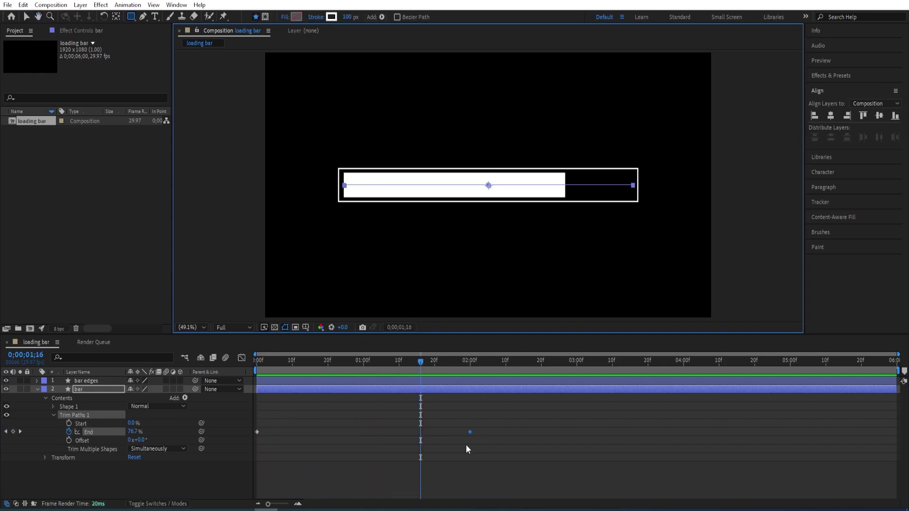
drag(497, 421, 253, 450)
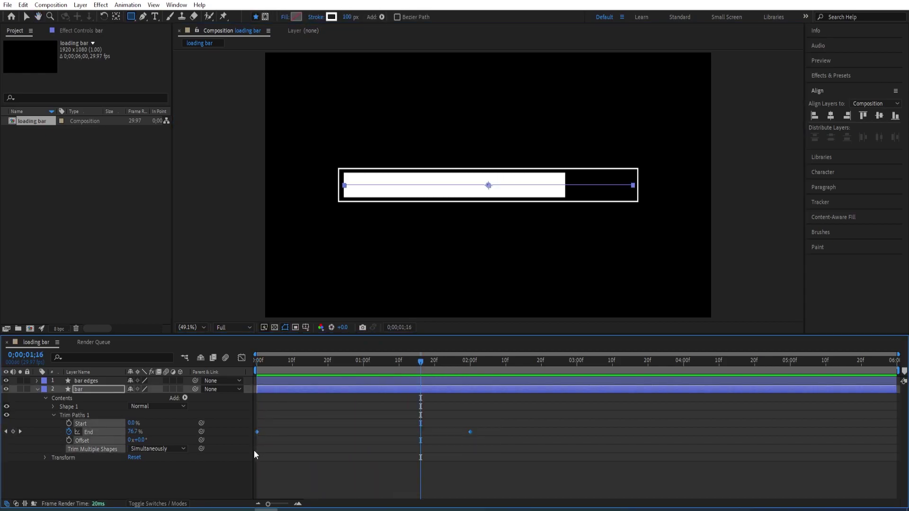
key(F9)
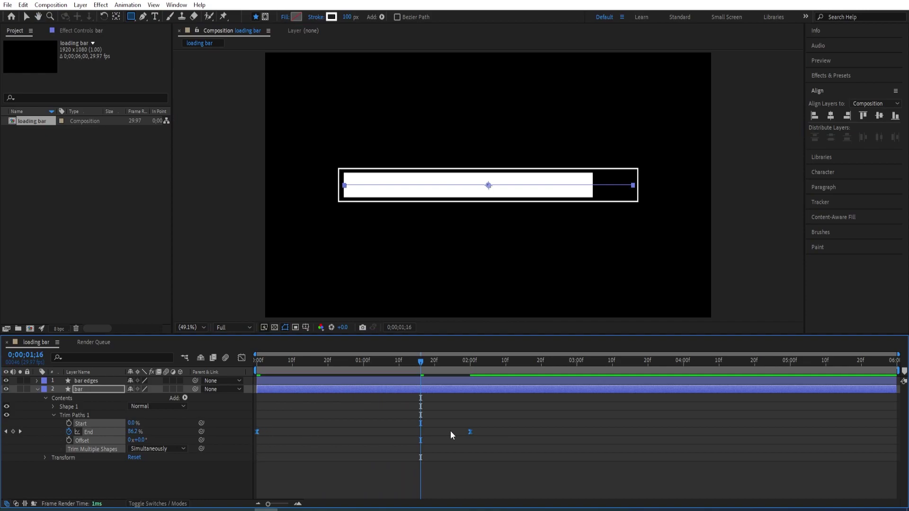
Step: Shape the End speed curve in the Graph Editor to peak early and taper off, then preview
click(241, 359)
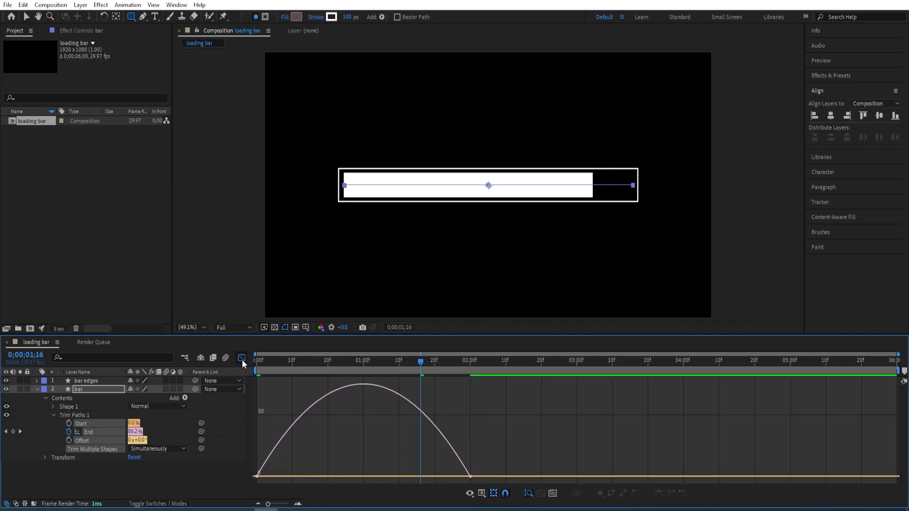
right_click(485, 458)
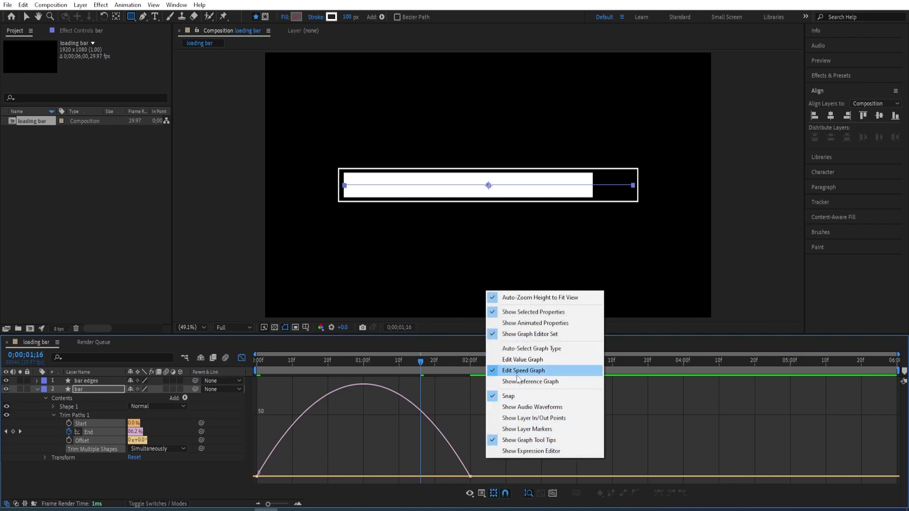
click(465, 438)
drag(517, 442, 357, 477)
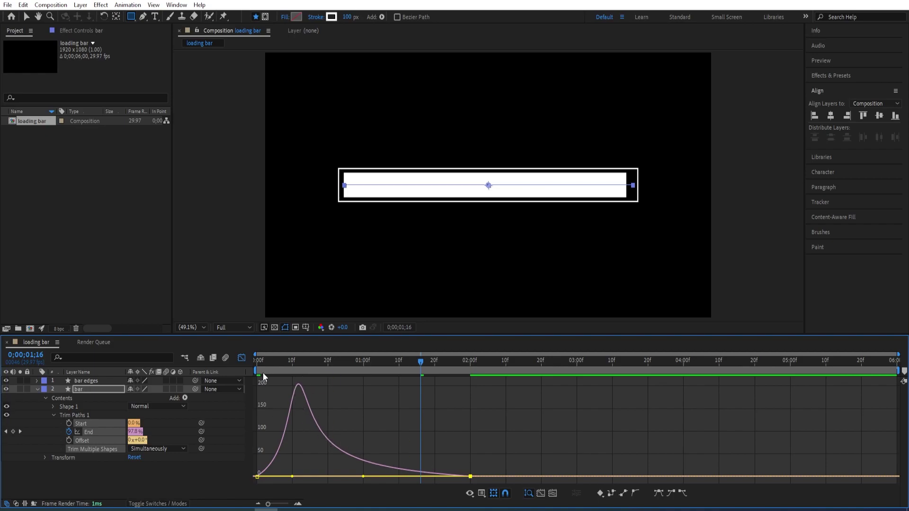
click(240, 358)
drag(410, 365, 218, 369)
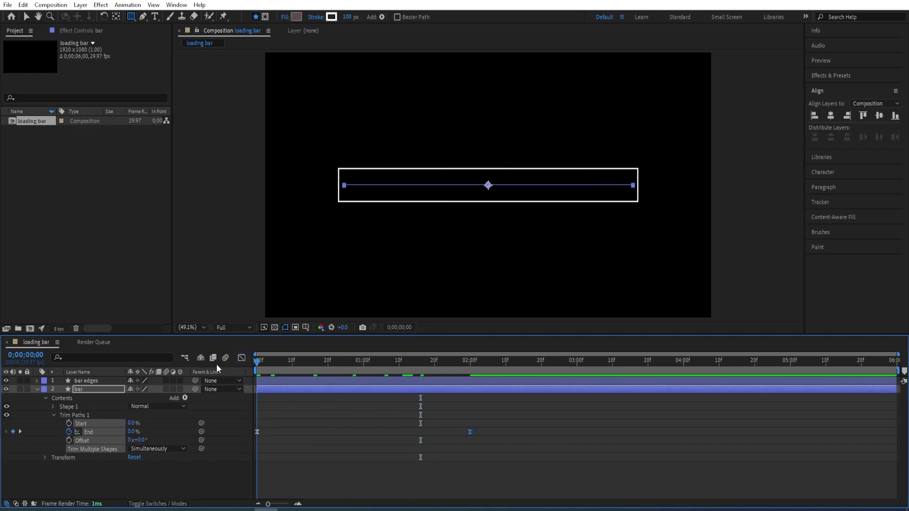
key(space)
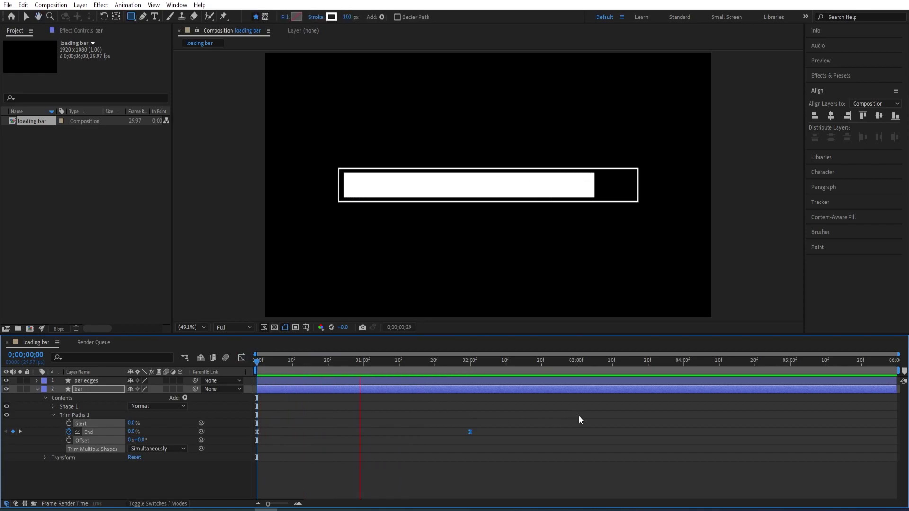
Step: Collapse the bar layer, enable its motion blur, and replay the animation from the start
key(space)
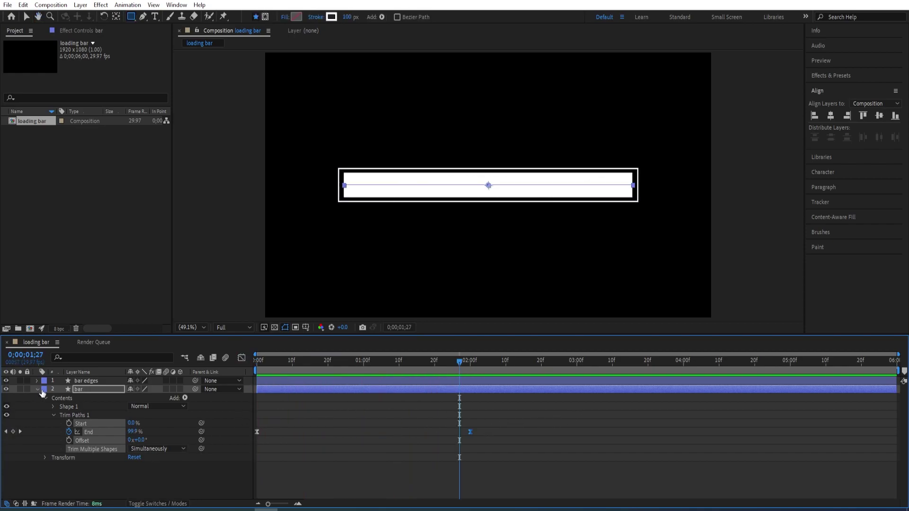
click(39, 390)
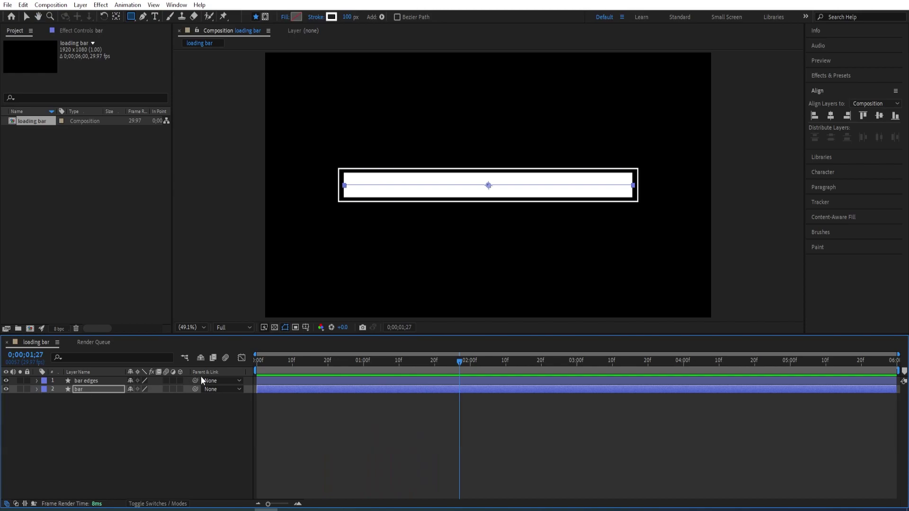
click(167, 389)
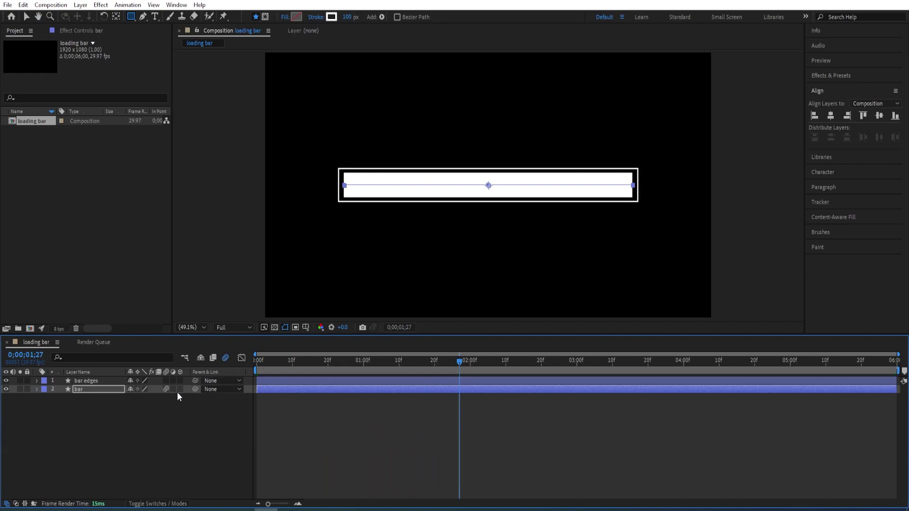
drag(468, 360, 260, 362)
key(space)
key(space)
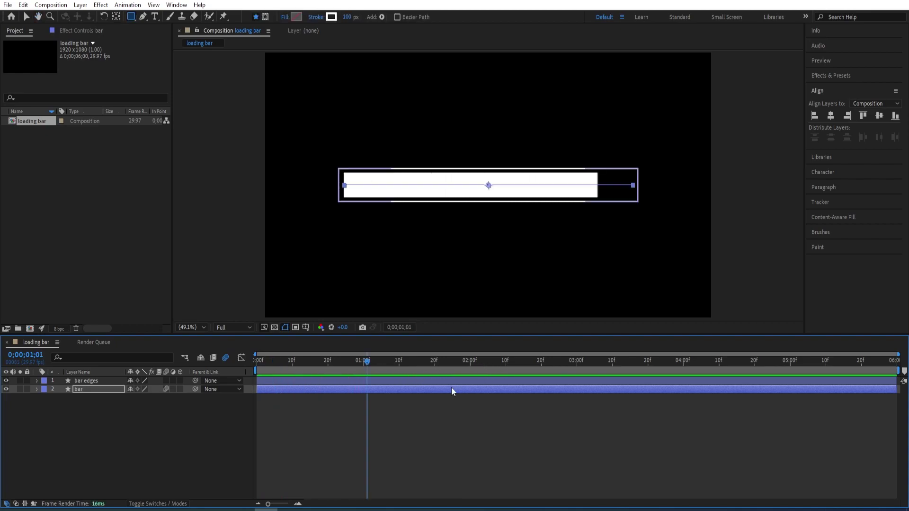
click(119, 417)
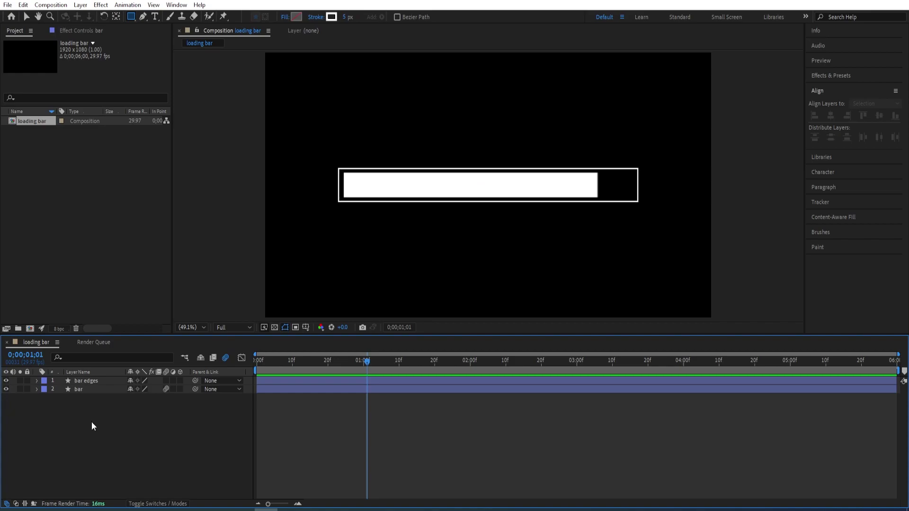
Step: Create an empty text layer above the bar with the Type tool
click(155, 18)
click(391, 137)
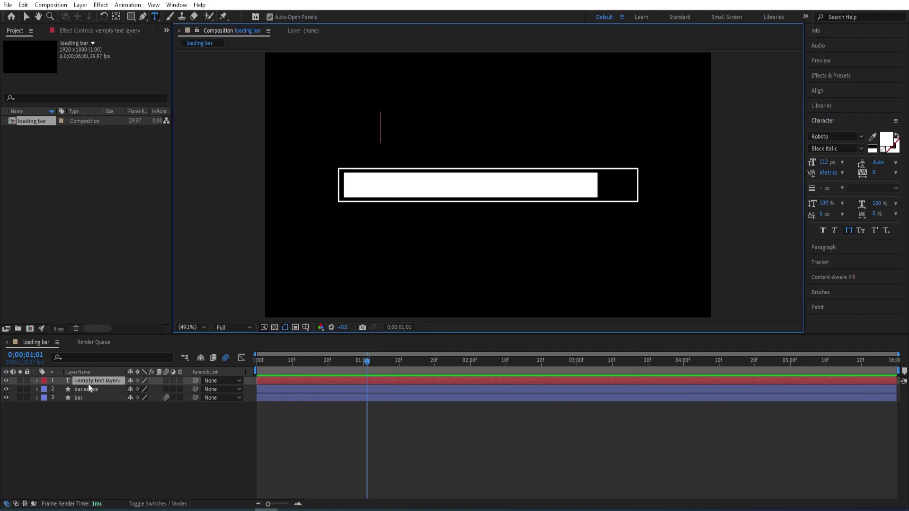
click(105, 425)
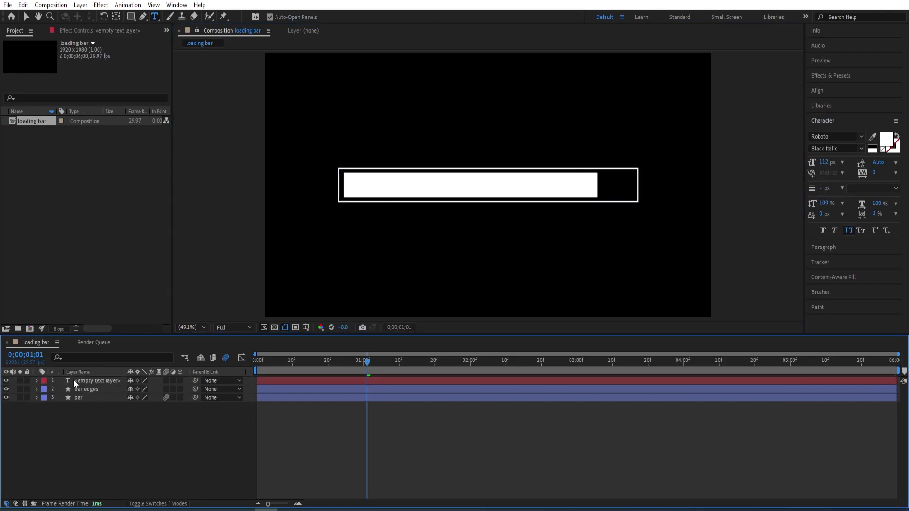
click(109, 382)
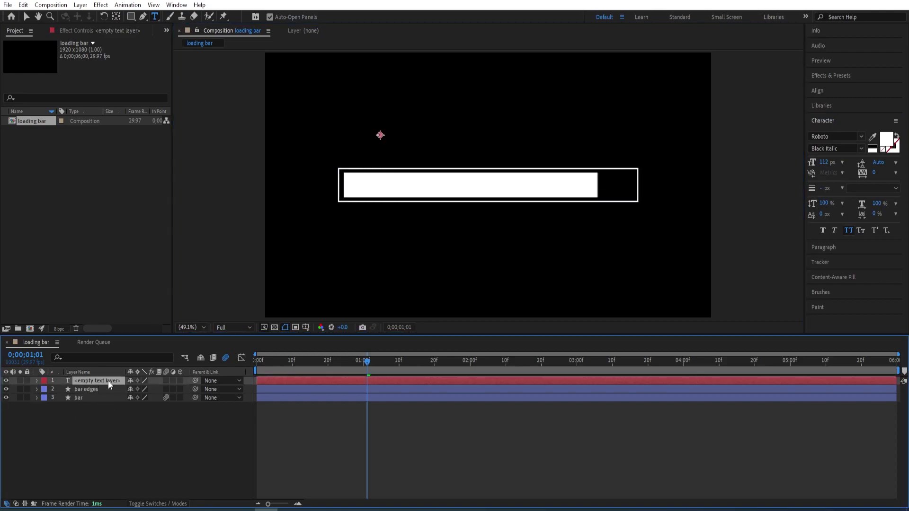
Step: Search 'slider c' in Effects & Presets and apply Slider Control to the text layer
click(827, 77)
click(863, 84)
text(slid)
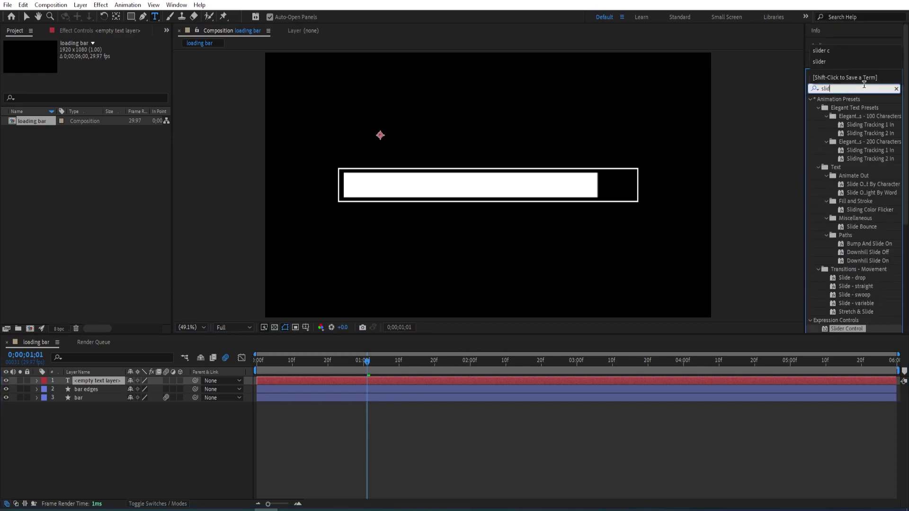
text(er c)
double_click(859, 109)
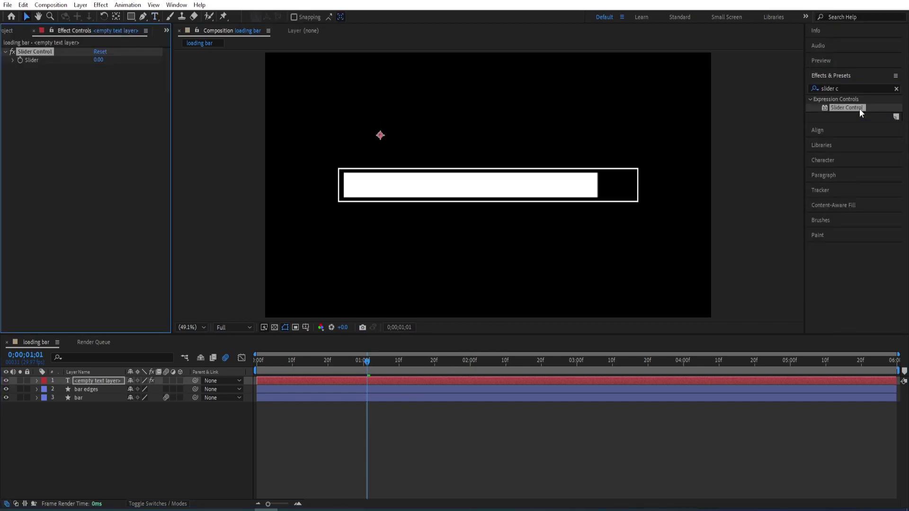
Step: Set the Source Text expression to Math.round(effect("Slider Control")("Slider"))+'%'
click(36, 381)
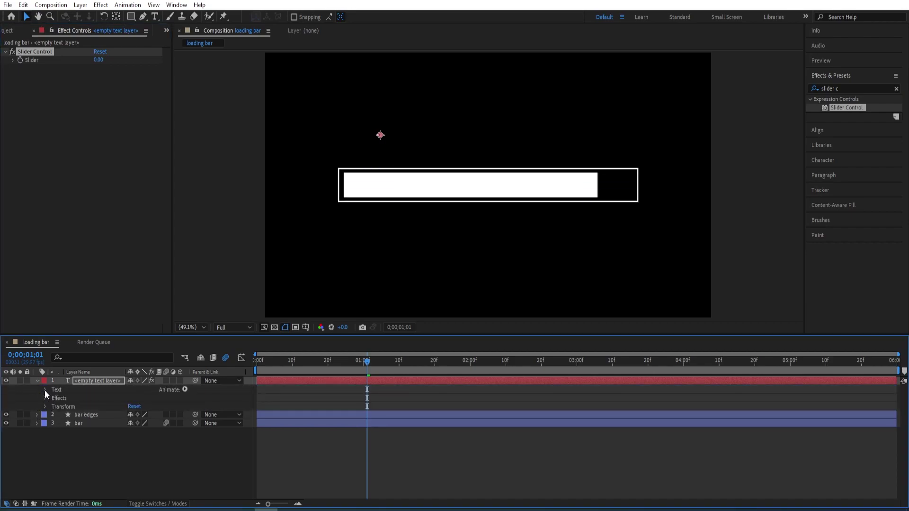
click(45, 390)
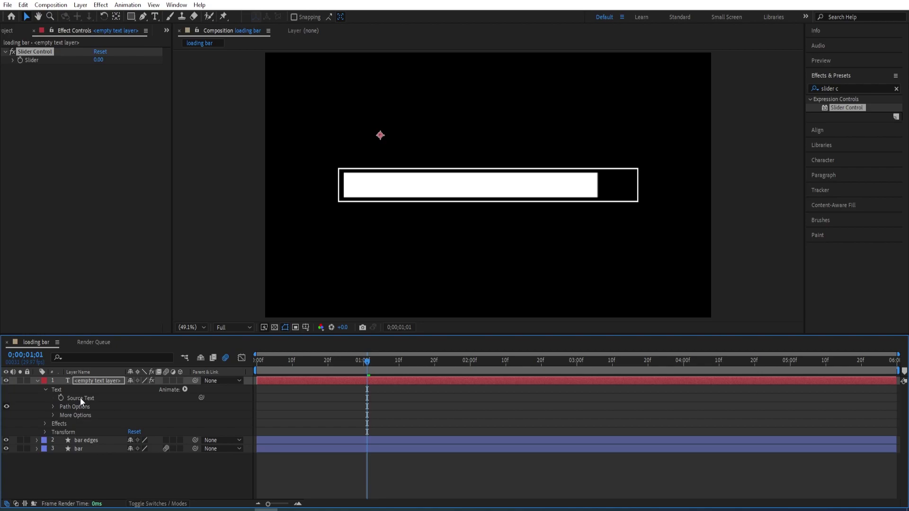
click(44, 424)
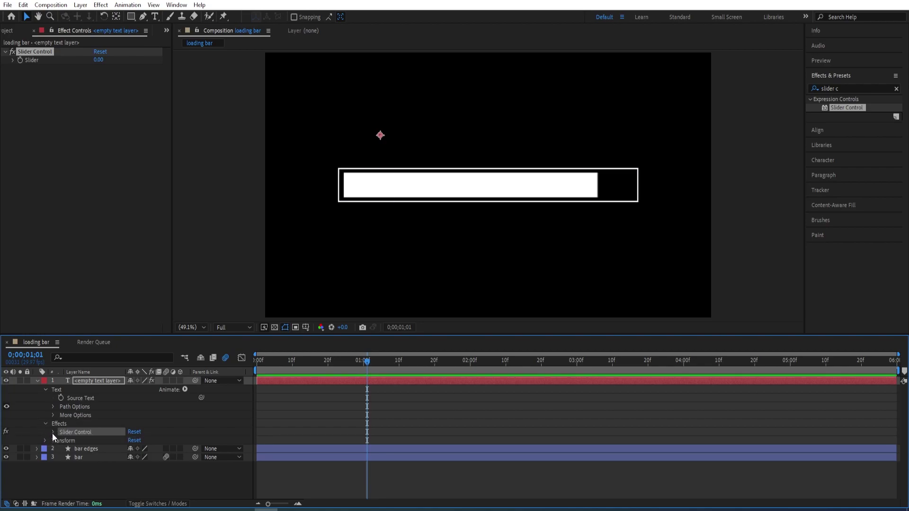
click(53, 433)
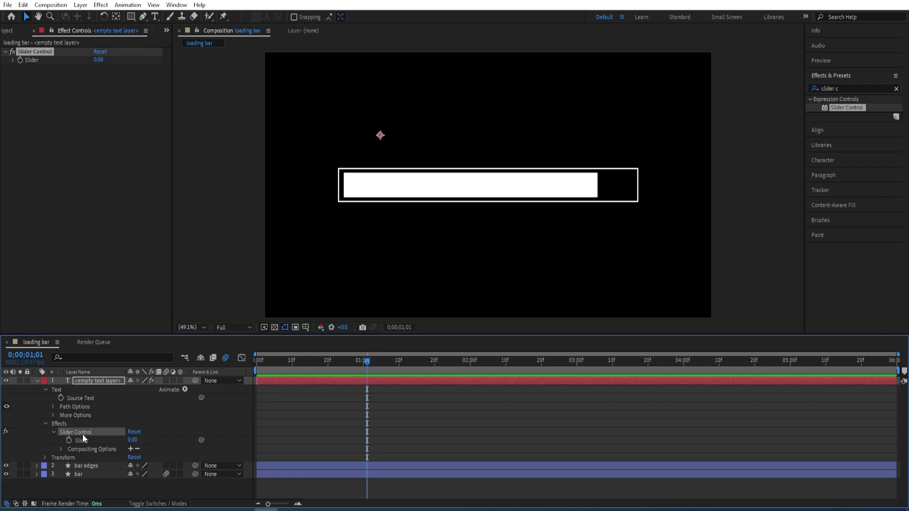
alt+click(61, 399)
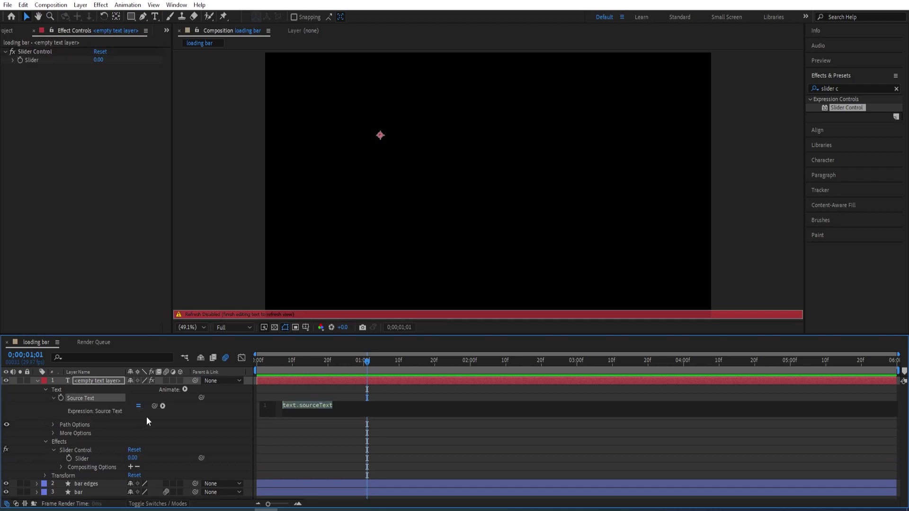
drag(155, 405, 88, 460)
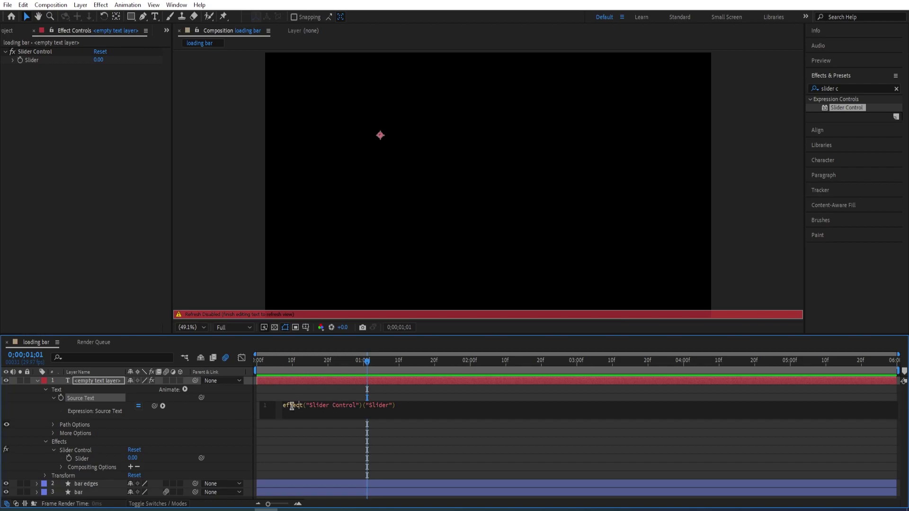
text(Math)
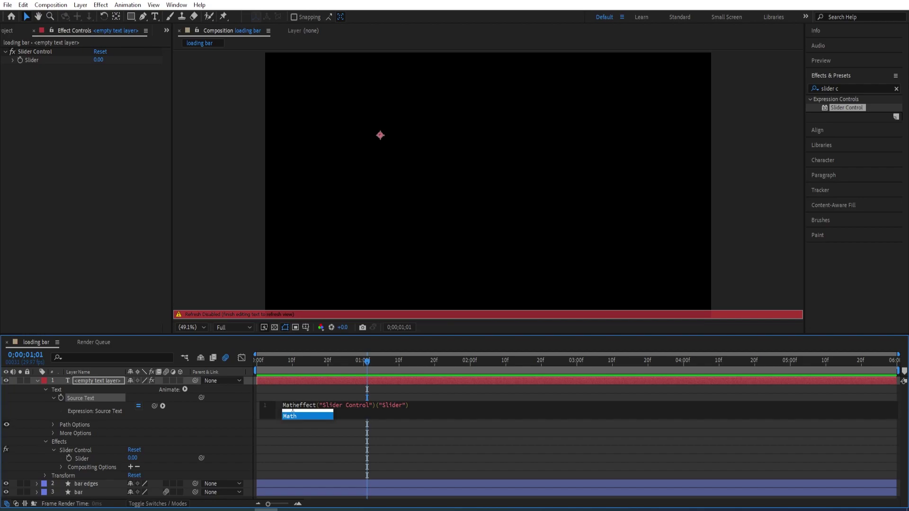
text(.round)
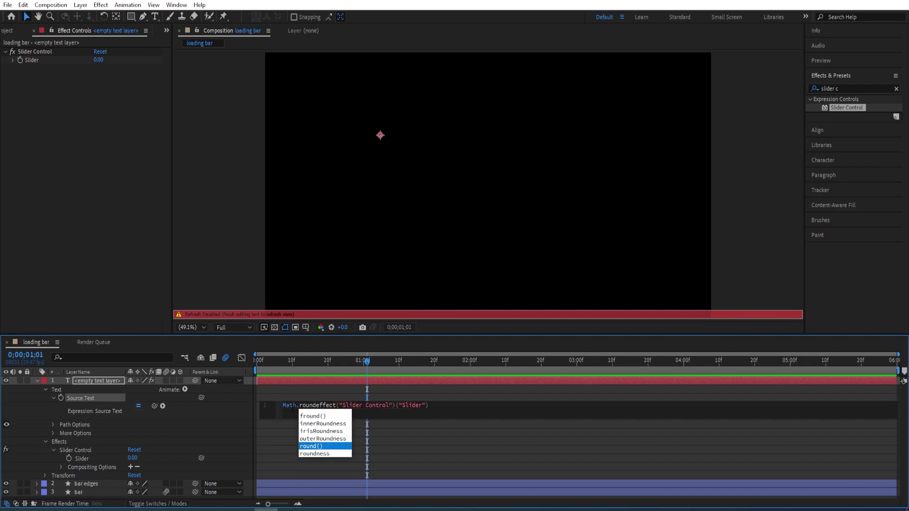
key(Escape)
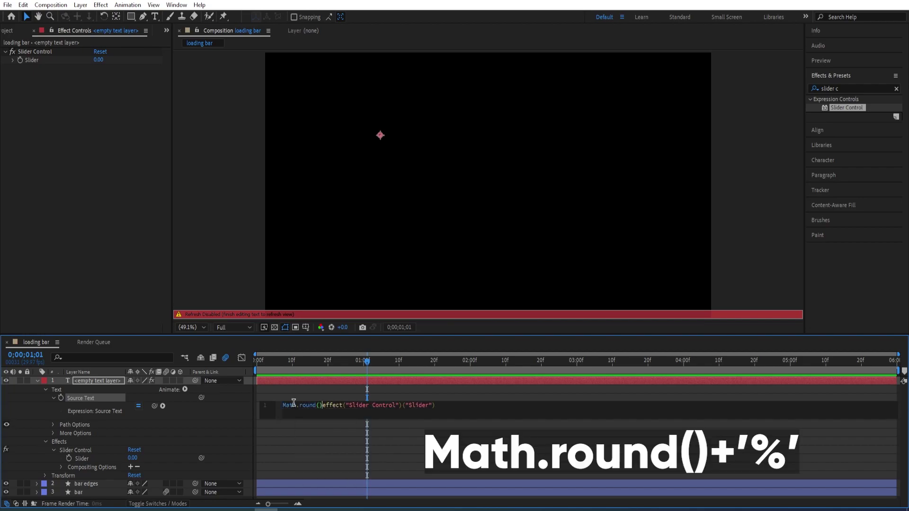
key(End)
text()+'%')
click(484, 432)
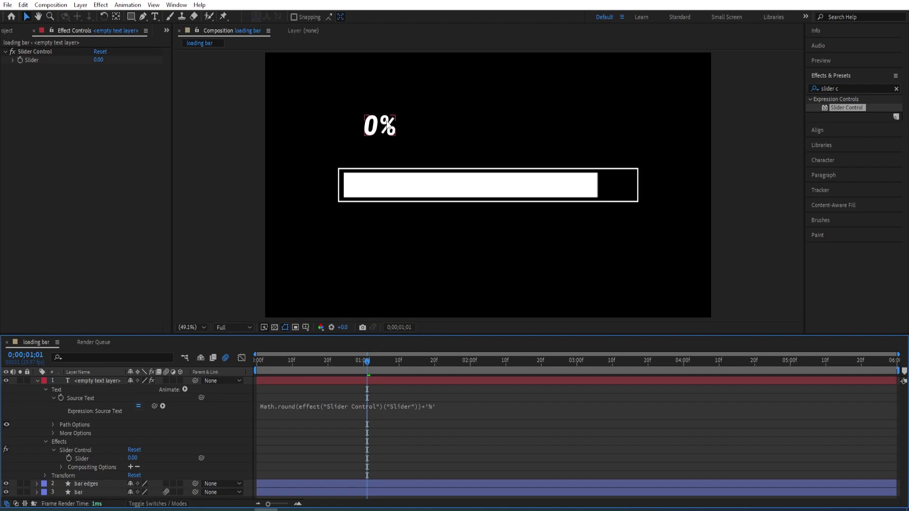
Step: Position the 0% counter above the bar's left end, temporarily showing the safe guides for alignment
click(37, 381)
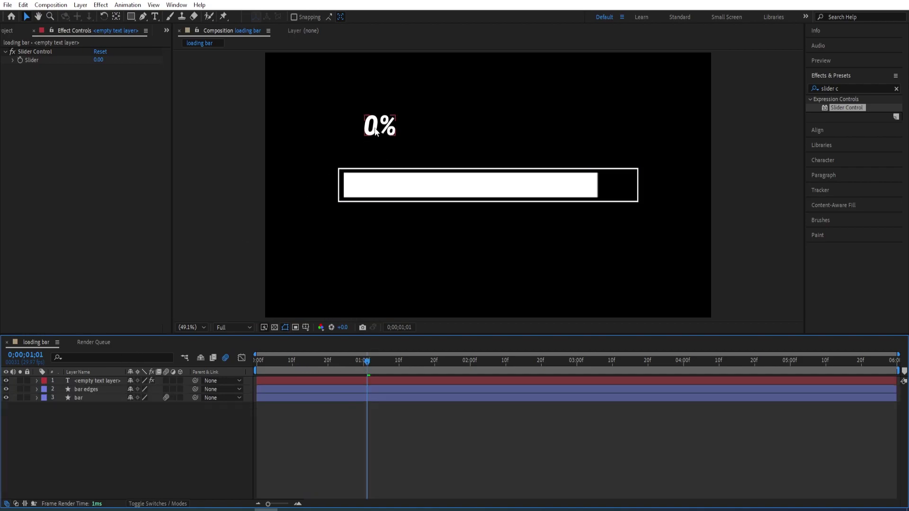
drag(379, 132, 364, 156)
click(306, 327)
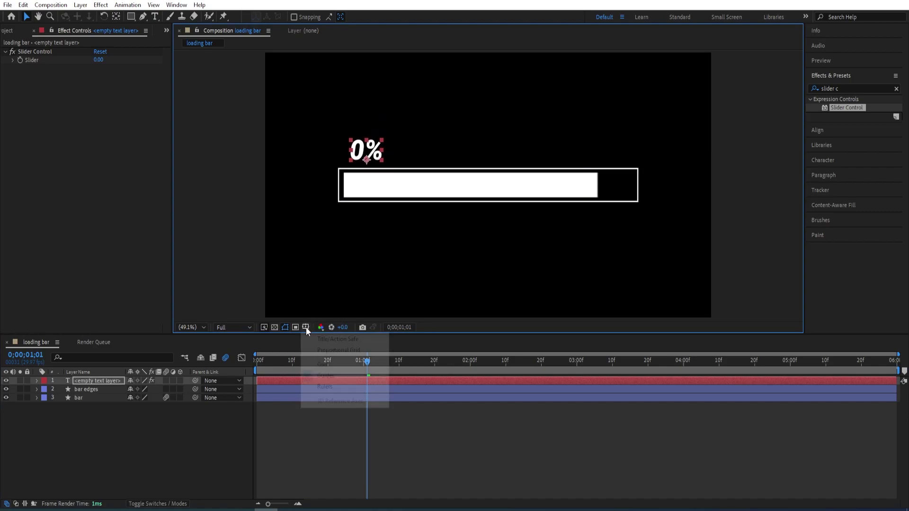
click(319, 339)
drag(364, 154, 370, 157)
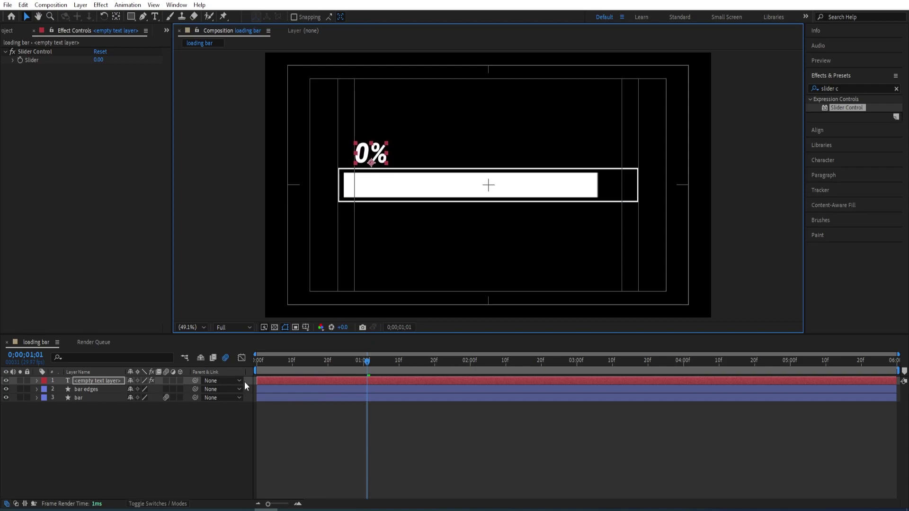
click(306, 327)
click(330, 339)
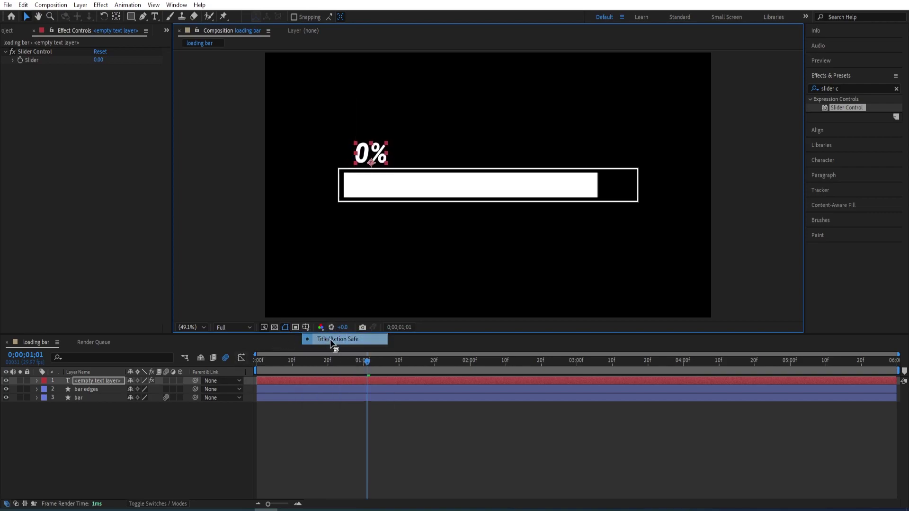
click(218, 435)
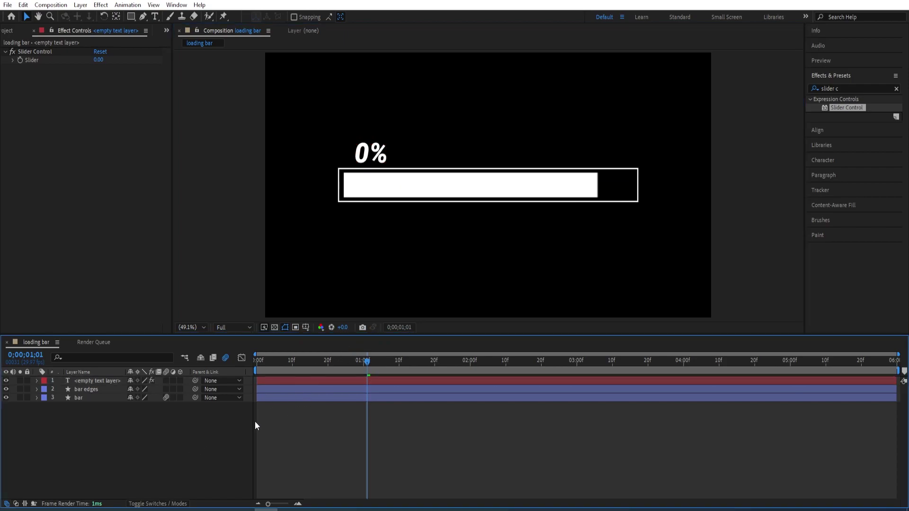
click(104, 382)
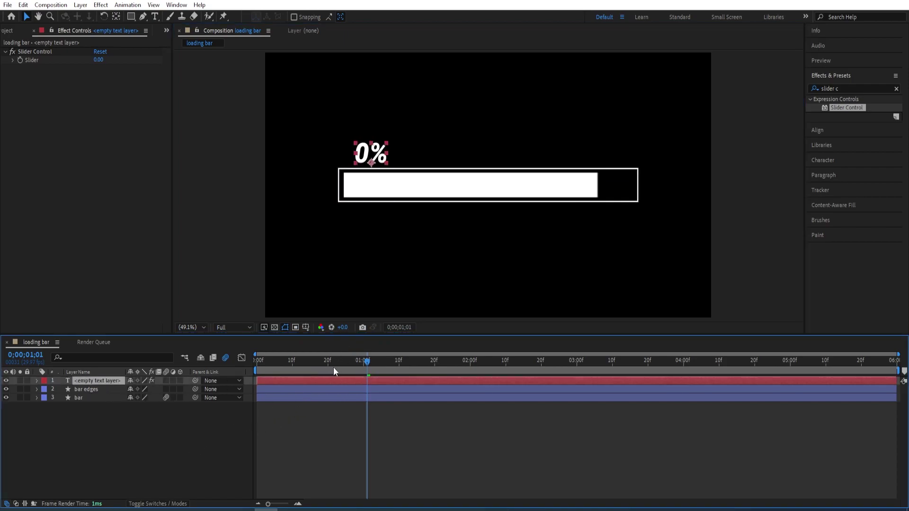
Step: Keyframe the Slider from 0 at 0;00 to 100 at 2;00, then scrub to check the counter
drag(365, 361, 234, 367)
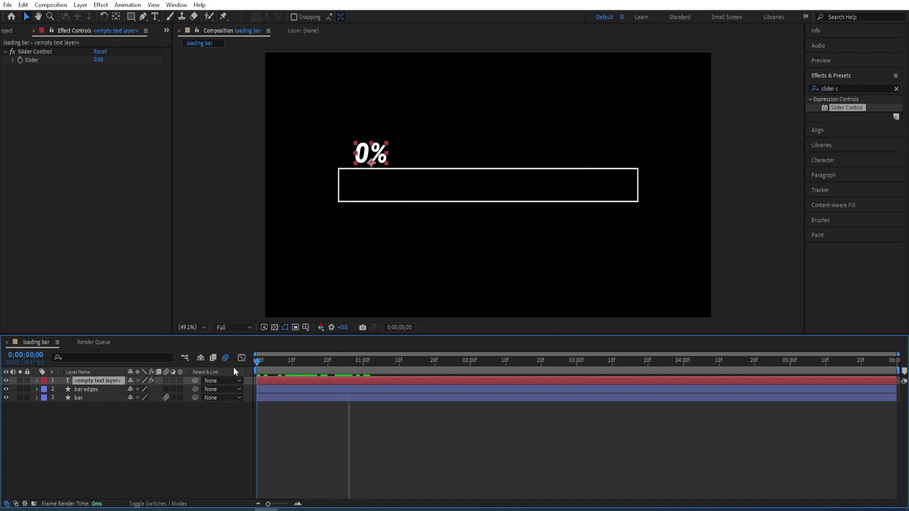
click(21, 60)
drag(268, 360, 469, 370)
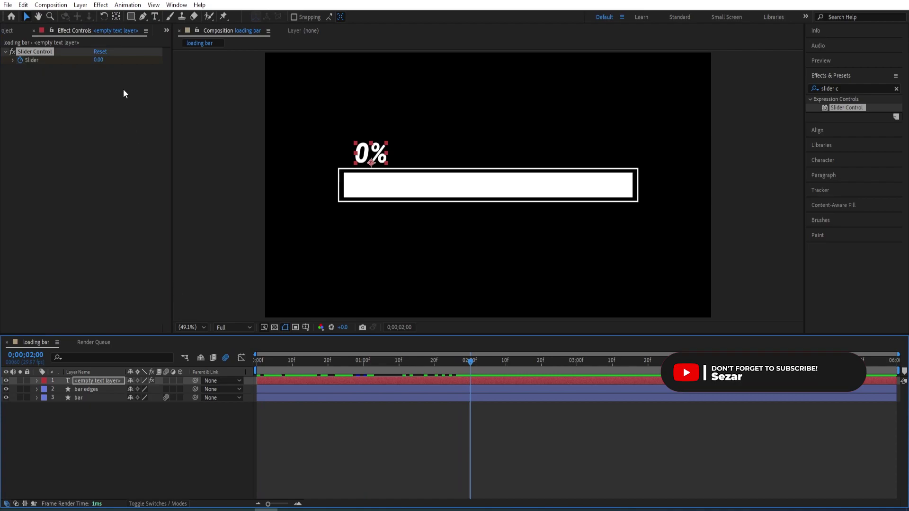
click(98, 60)
text(100)
key(Return)
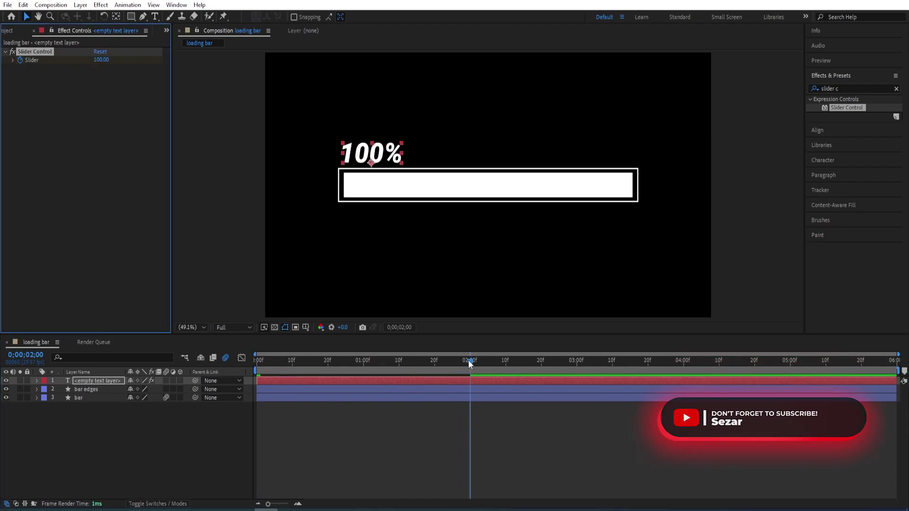
drag(467, 362, 257, 354)
Step: Reveal the Slider keyframes, preview the counter, and apply Easy Ease to both keyframes
key(u)
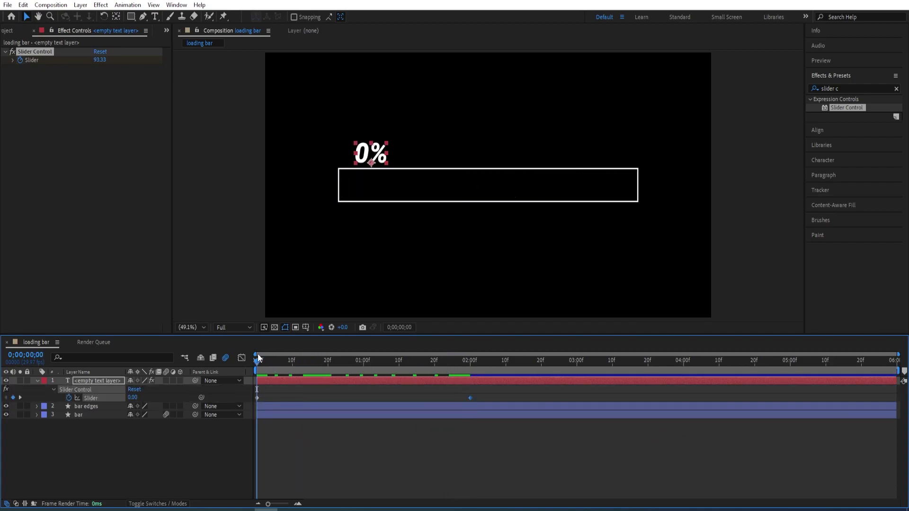
key(space)
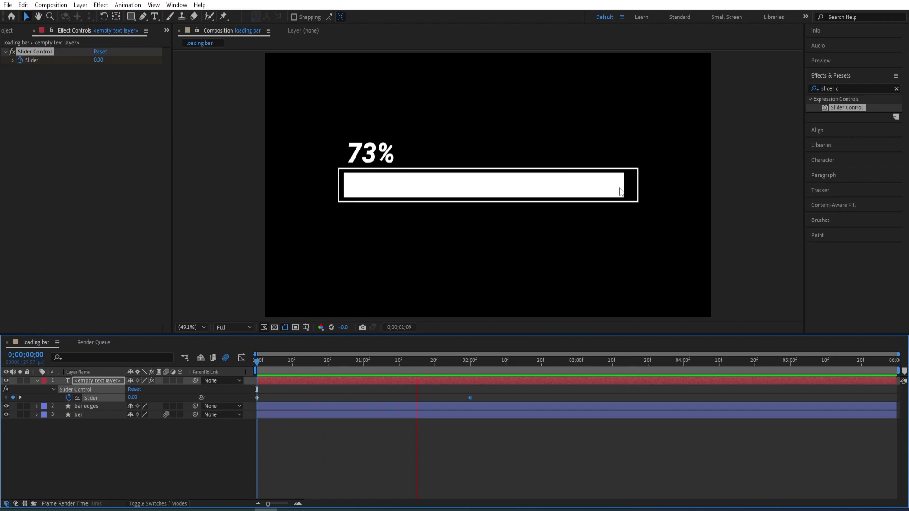
key(space)
click(441, 365)
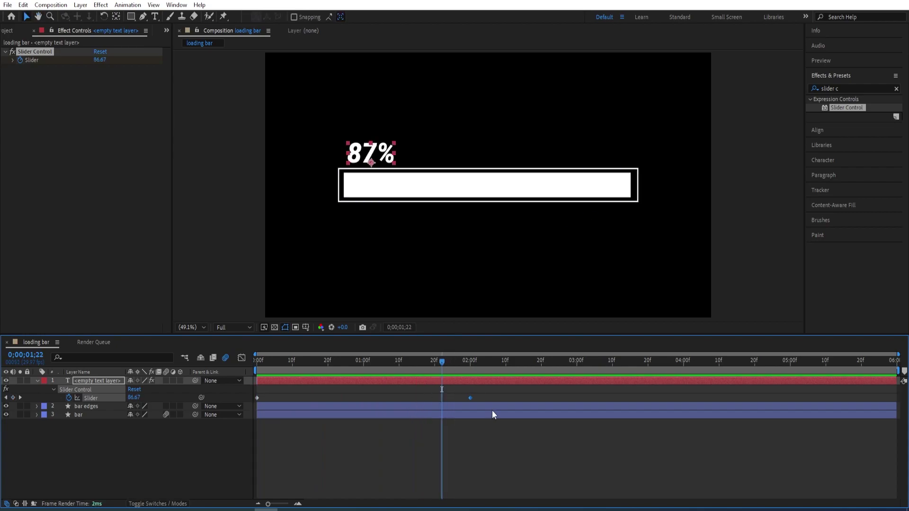
drag(490, 402, 253, 413)
key(F9)
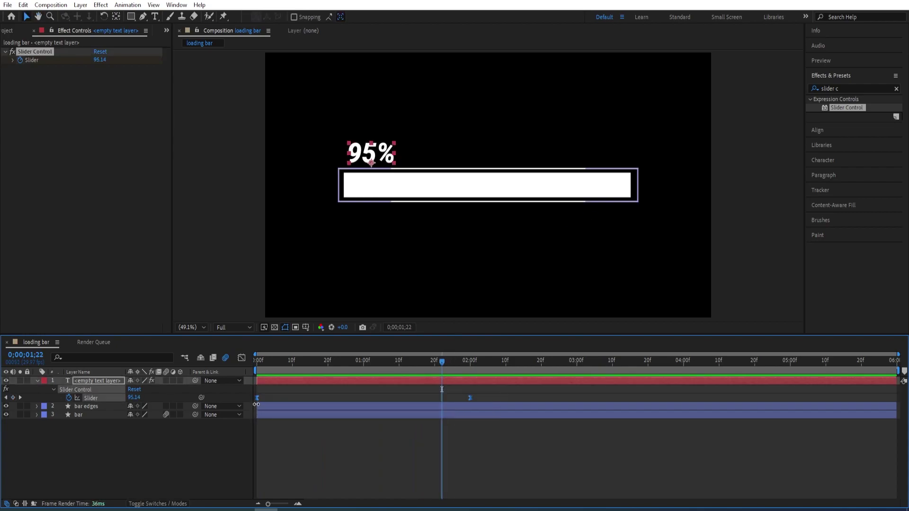
Step: Refine the two-second keyframe's easing in the speed graph, then preview the animation from the start
key(shift+F3)
drag(504, 458, 365, 478)
click(242, 358)
drag(441, 361, 215, 378)
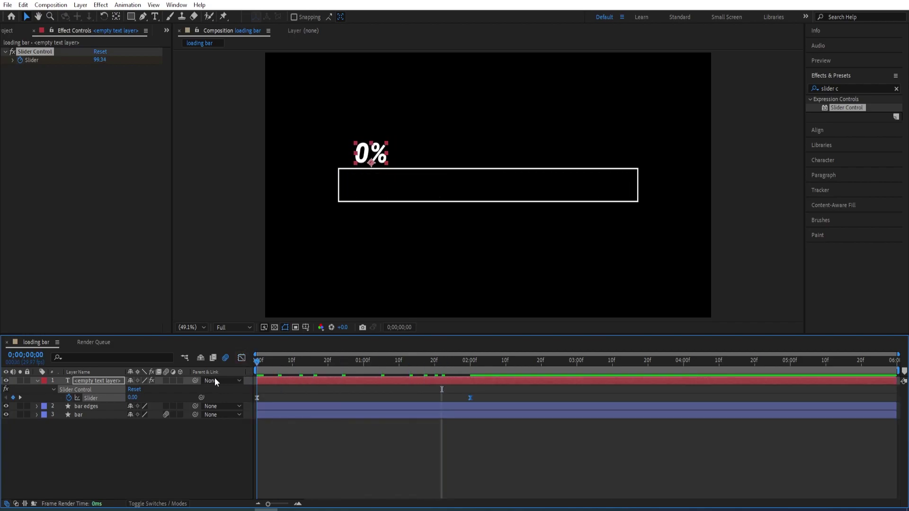
key(space)
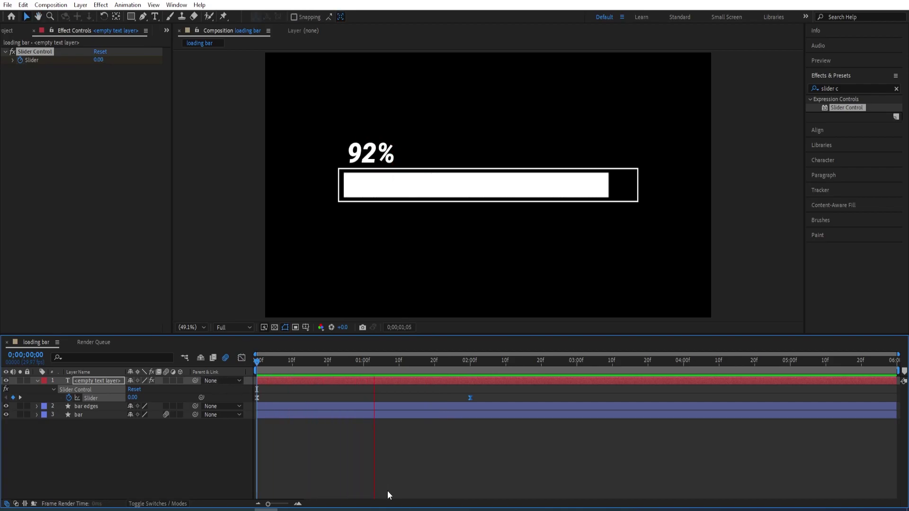